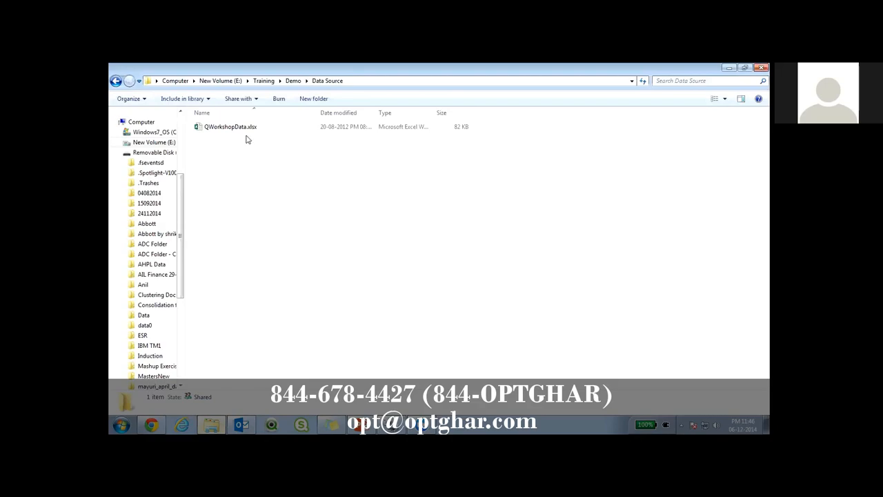
Open the QWorkshopData.xlsx workbook from the Data Source folder.
{"action": "left_click_drag", "start_coordinate": [249, 133], "coordinate": [253, 213]}
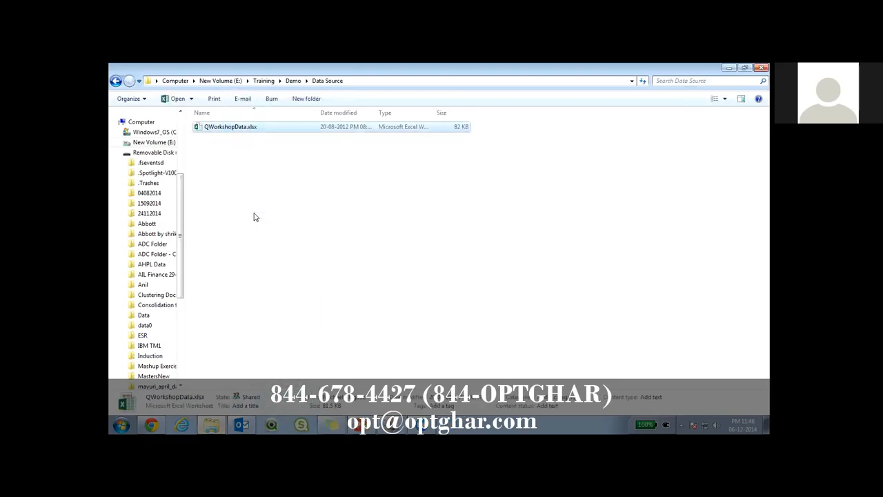
{"action": "double_click", "coordinate": [249, 129]}
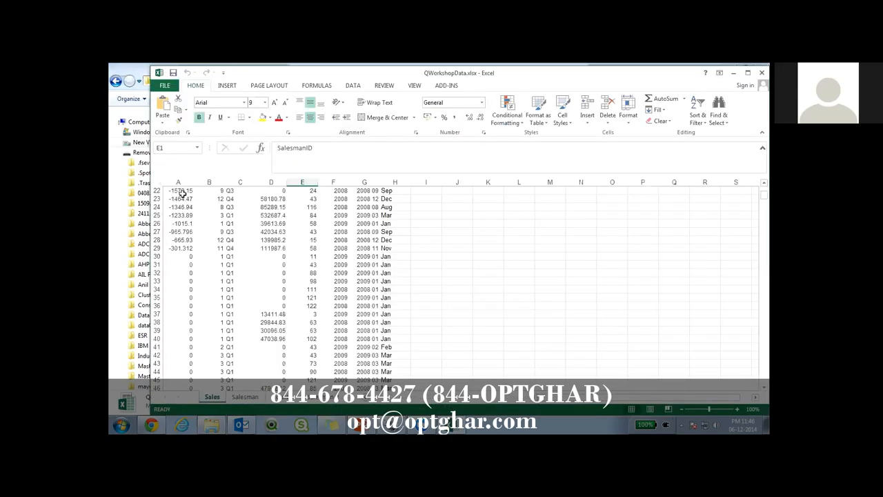
{"action": "left_click", "coordinate": [181, 193]}
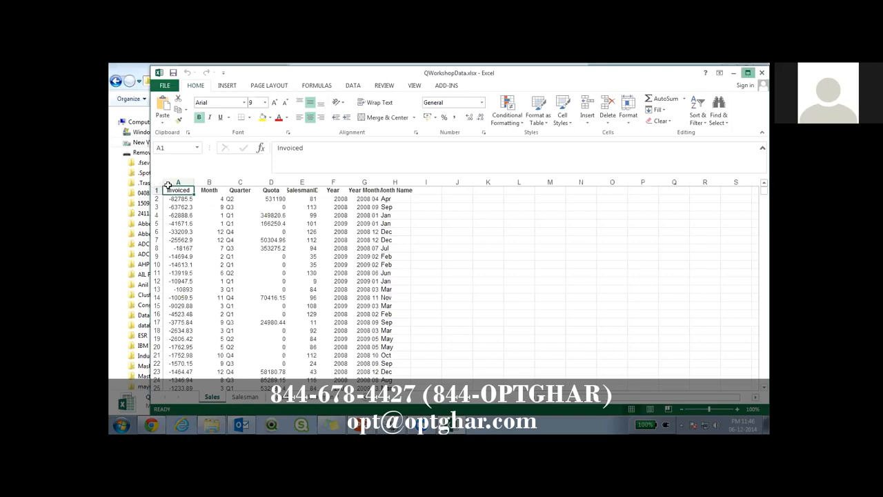
{"action": "left_click", "coordinate": [198, 177]}
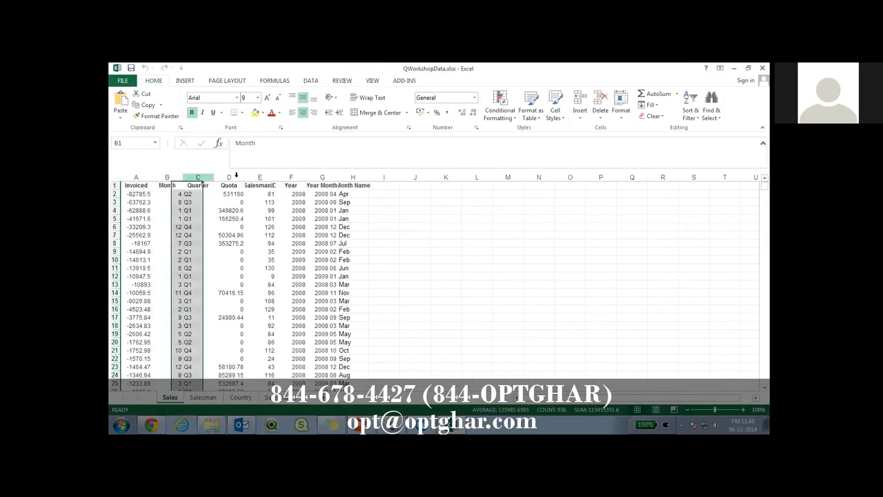
Autofit the Quarter, Quota and Year Month columns and review the fields on the Sales sheet.
{"action": "double_click", "coordinate": [243, 176]}
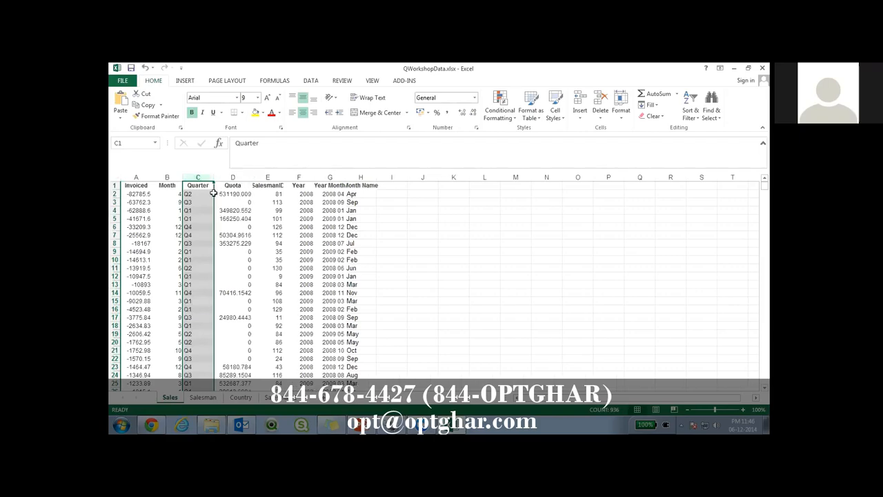
{"action": "double_click", "coordinate": [283, 178]}
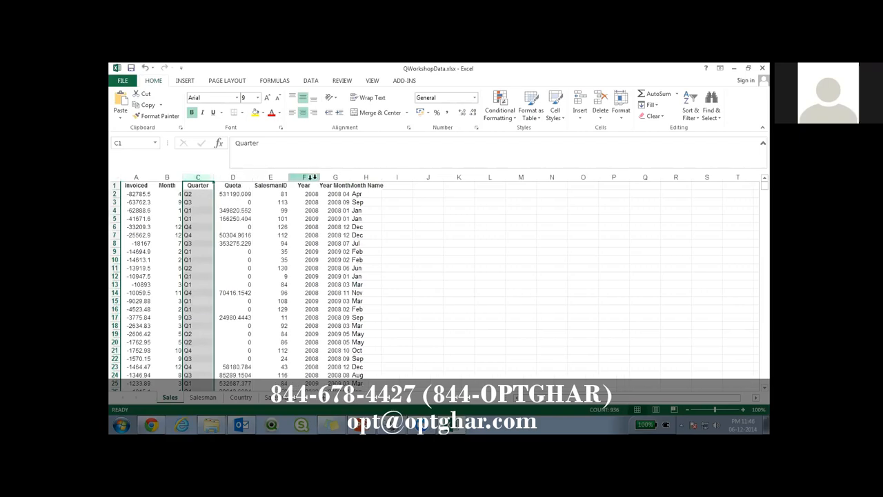
{"action": "left_click", "coordinate": [310, 178]}
{"action": "double_click", "coordinate": [351, 177]}
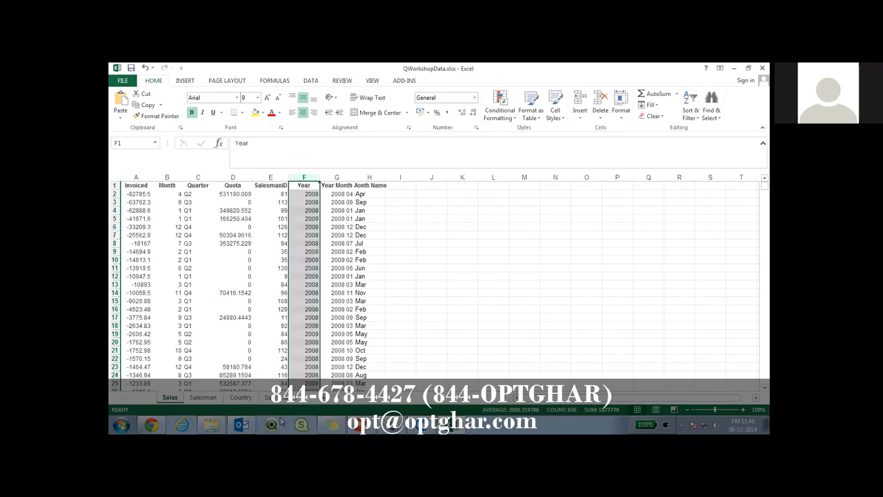
{"action": "left_click", "coordinate": [138, 179]}
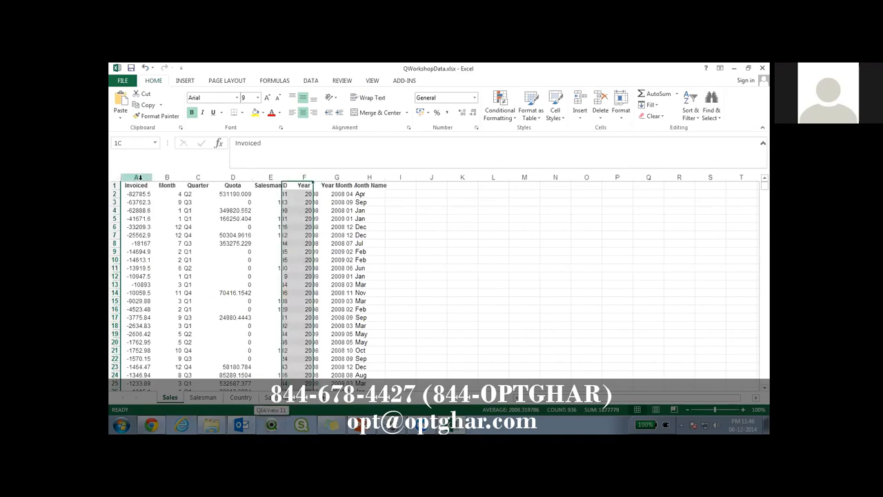
{"action": "left_click", "coordinate": [274, 193]}
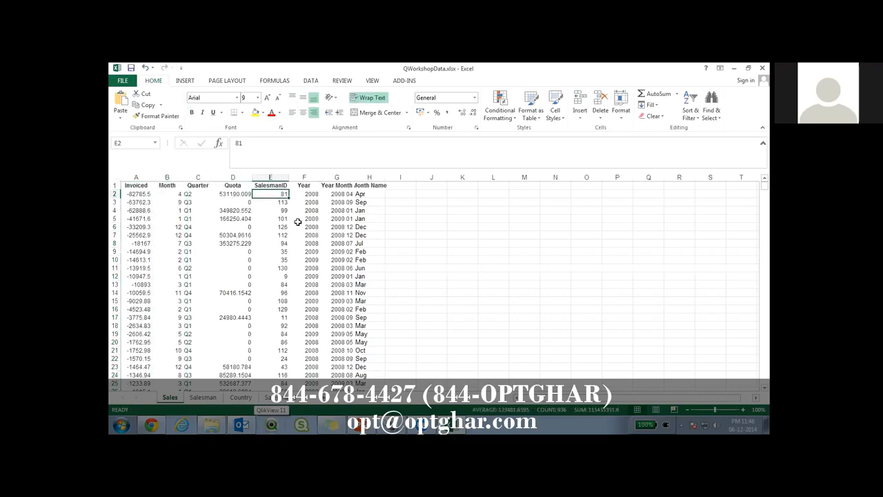
{"action": "left_click", "coordinate": [223, 194]}
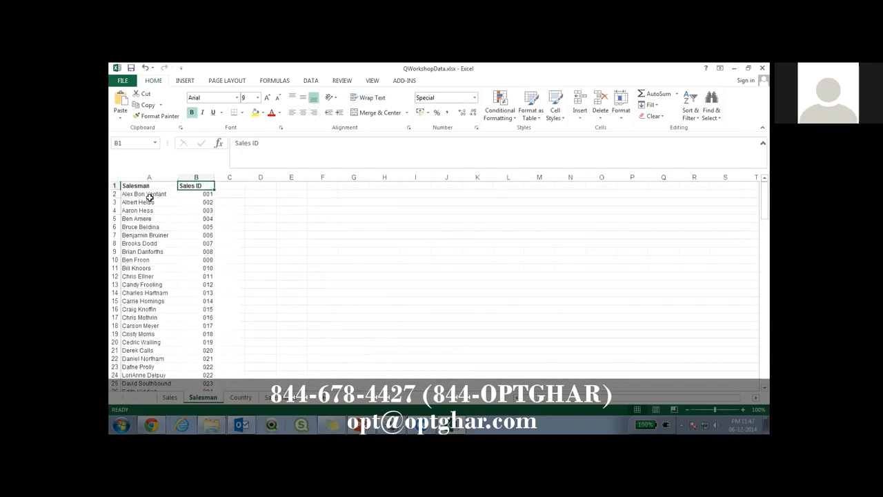
{"action": "left_click", "coordinate": [150, 197]}
{"action": "left_click", "coordinate": [192, 197]}
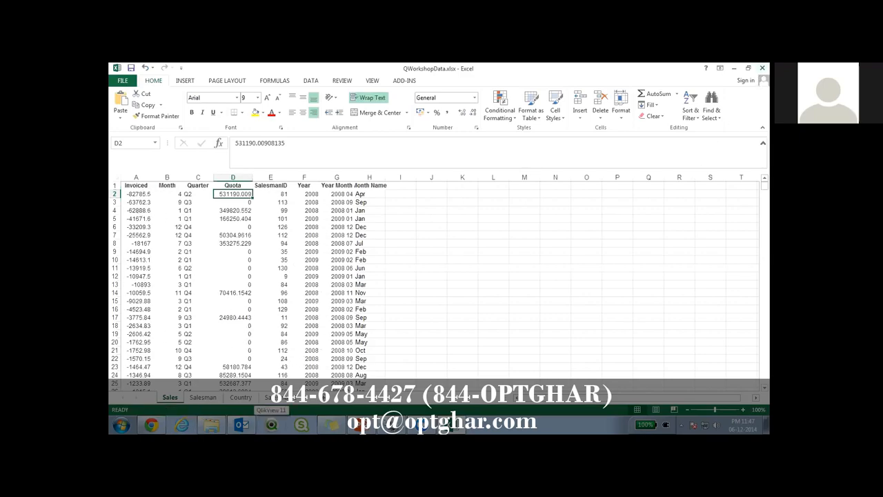
Close the workbook and drop QWorkshopData.xlsx onto QlikView to start a new document from it.
{"action": "left_click", "coordinate": [762, 68]}
{"action": "left_click", "coordinate": [438, 254]}
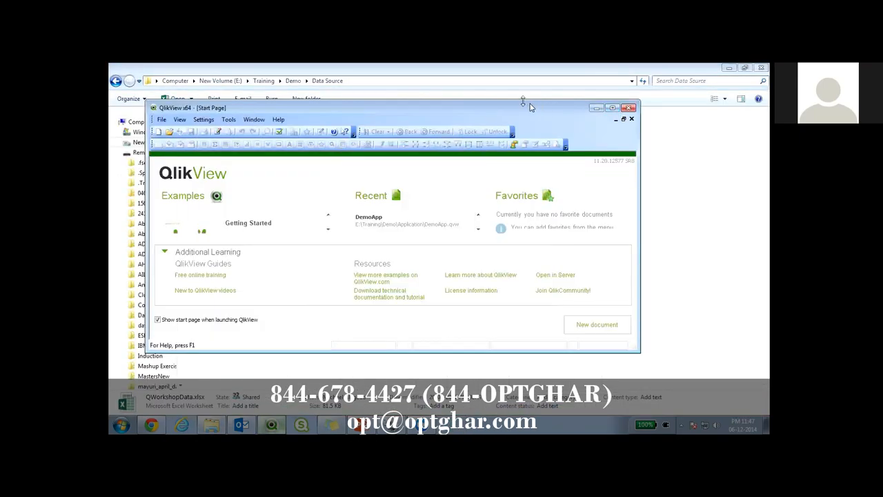
{"action": "left_click_drag", "start_coordinate": [252, 134], "coordinate": [641, 256]}
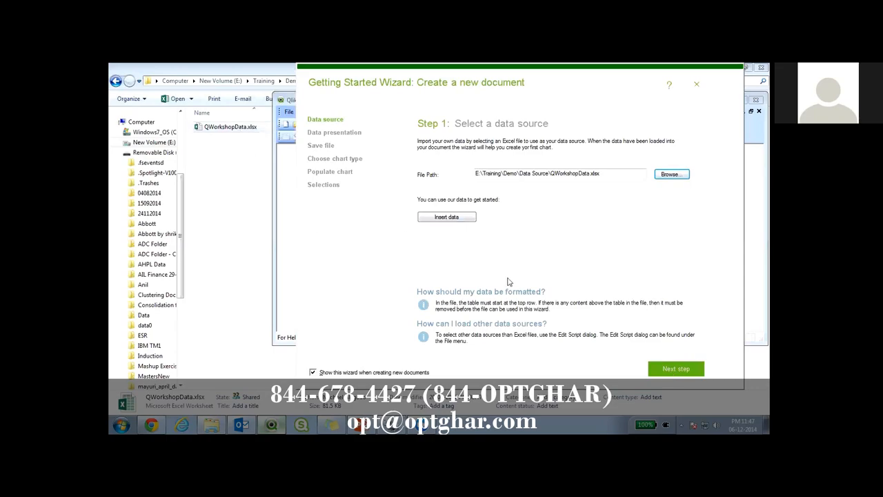
Accept the data source and, keeping column headers from the data file, continue past the data preview.
{"action": "left_click", "coordinate": [667, 373]}
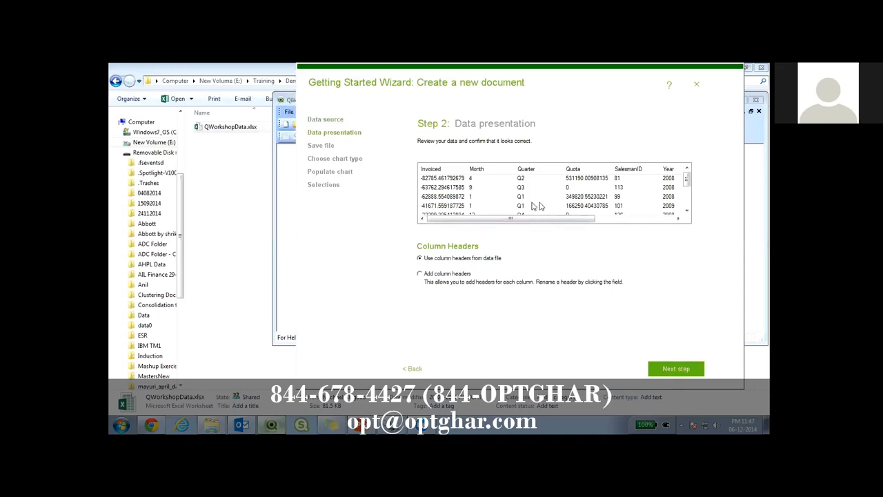
{"action": "left_click_drag", "start_coordinate": [517, 219], "coordinate": [493, 216]}
{"action": "mouse_move", "coordinate": [441, 218]}
{"action": "left_mouse_down"}
{"action": "mouse_move", "coordinate": [520, 224]}
{"action": "mouse_move", "coordinate": [450, 228]}
{"action": "left_mouse_up"}
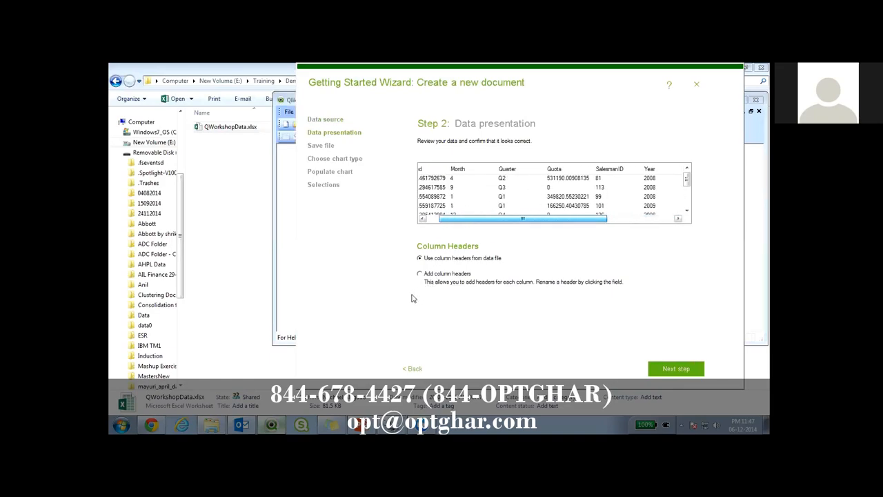
{"action": "left_click", "coordinate": [675, 369]}
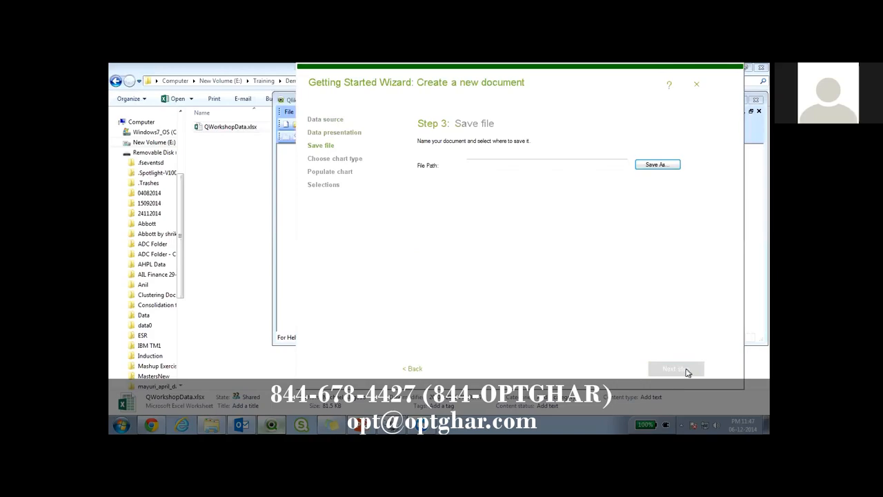
Save the new document as DemoApp1 in the Application folder and move to the next wizard step.
{"action": "left_click", "coordinate": [655, 163]}
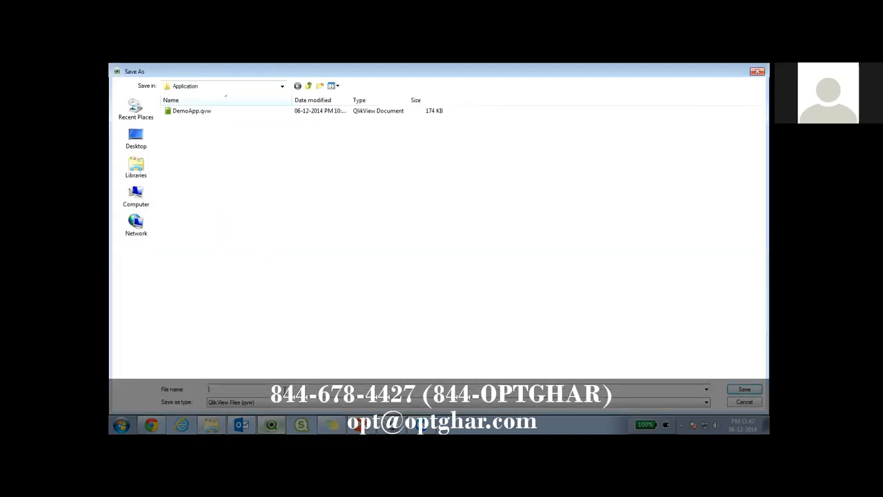
{"action": "type", "text": "dem"}
{"action": "key", "text": "BackSpace"}
{"action": "key", "text": "BackSpace"}
{"action": "key", "text": "BackSpace"}
{"action": "type", "text": "D"}
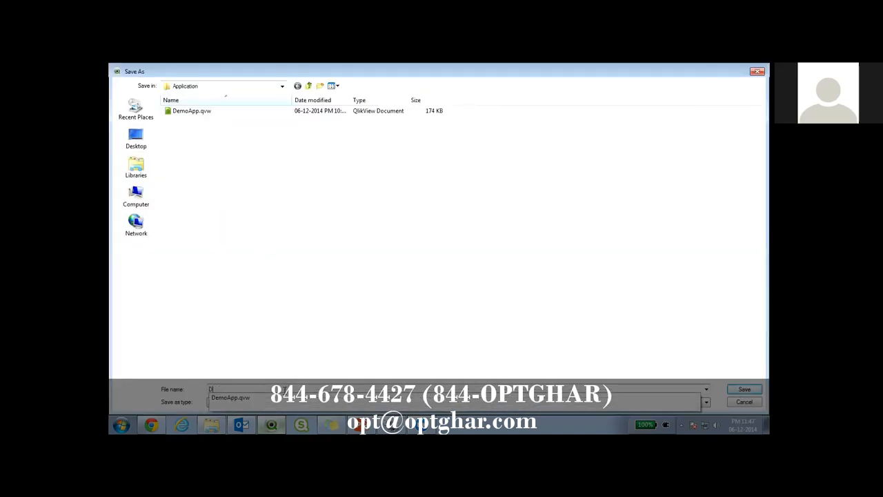
{"action": "type", "text": "emoApp1"}
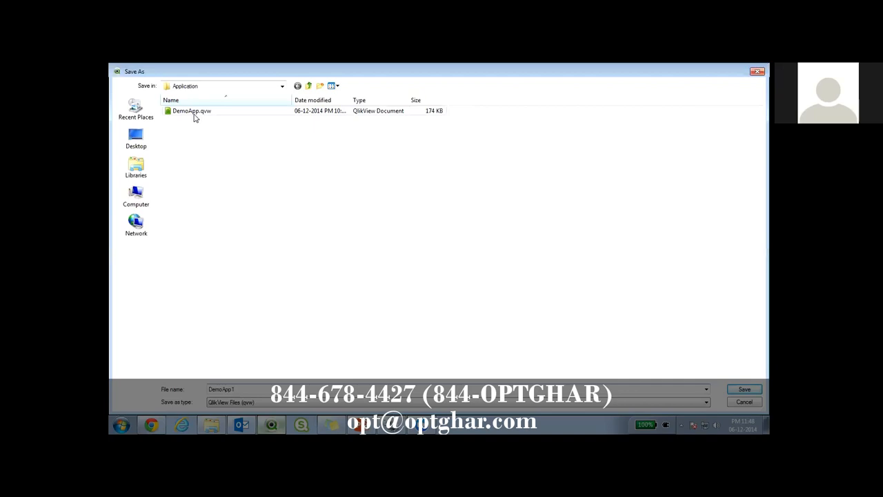
{"action": "left_click", "coordinate": [753, 392]}
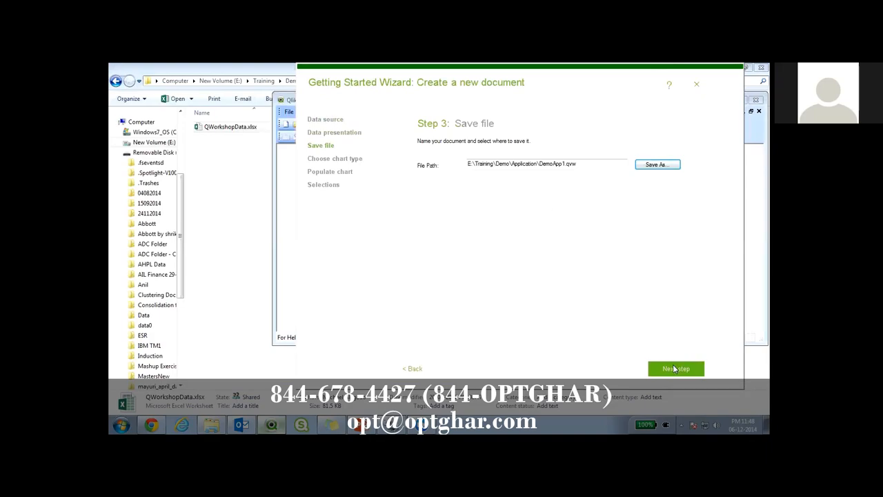
{"action": "left_click", "coordinate": [674, 369]}
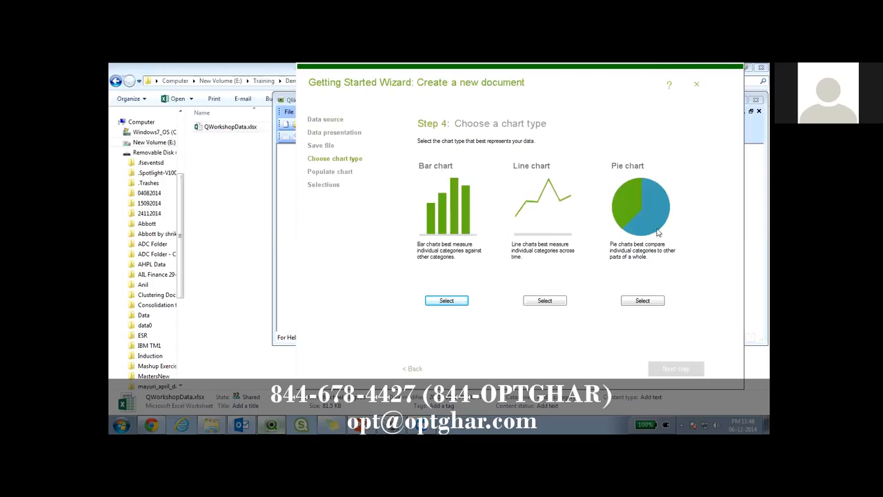
Choose a bar chart as the chart type and continue.
{"action": "left_click", "coordinate": [446, 300]}
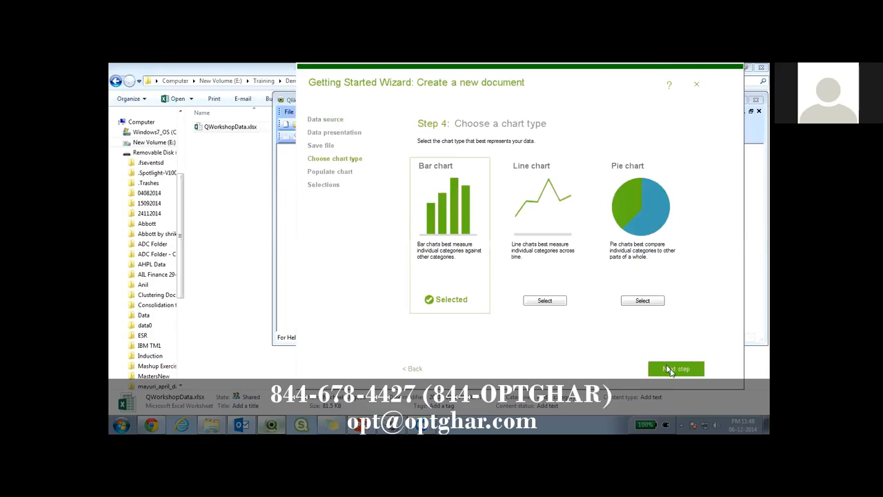
{"action": "left_click", "coordinate": [670, 370]}
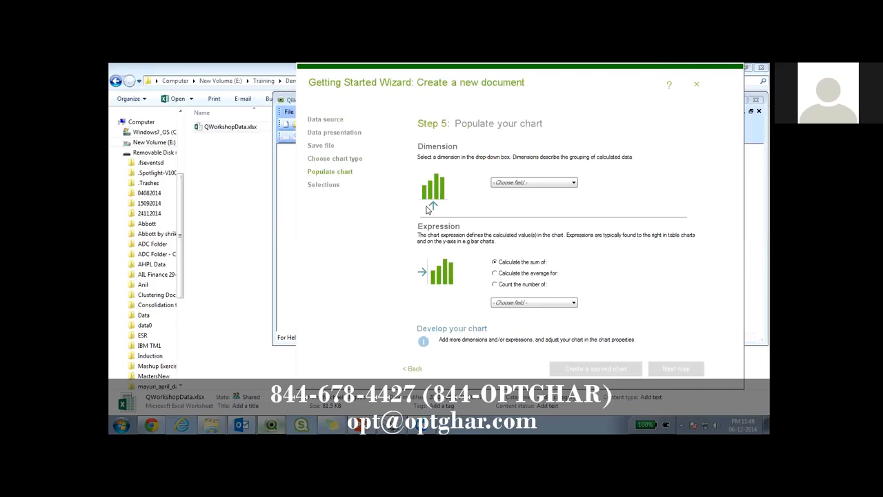
Populate the chart with SalesmanID as dimension and the sum of Quota as expression.
{"action": "left_click", "coordinate": [534, 184]}
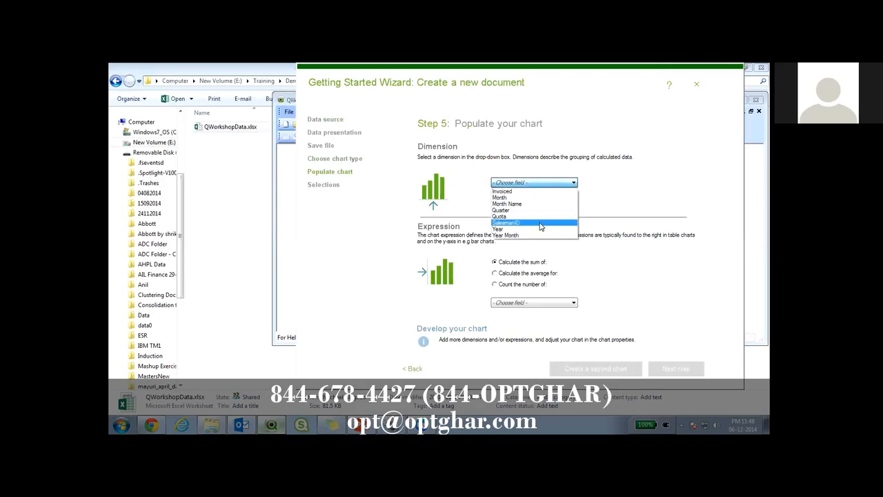
{"action": "left_click", "coordinate": [541, 224]}
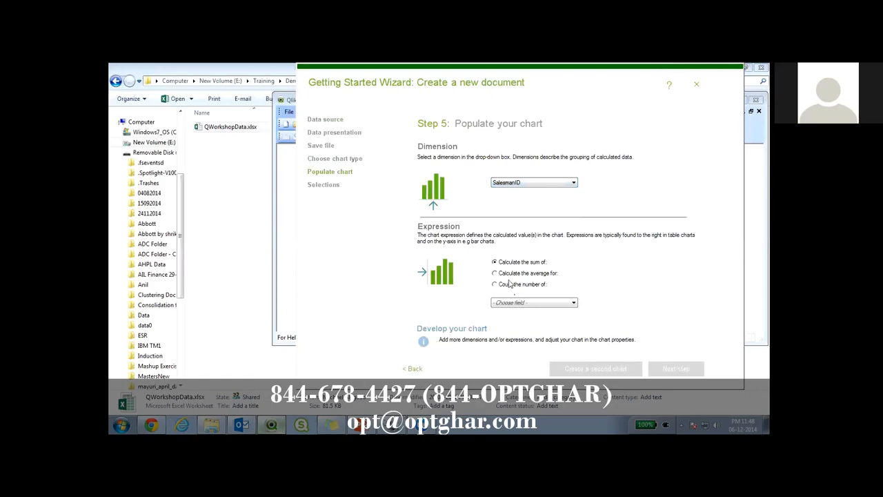
{"action": "left_click", "coordinate": [529, 304]}
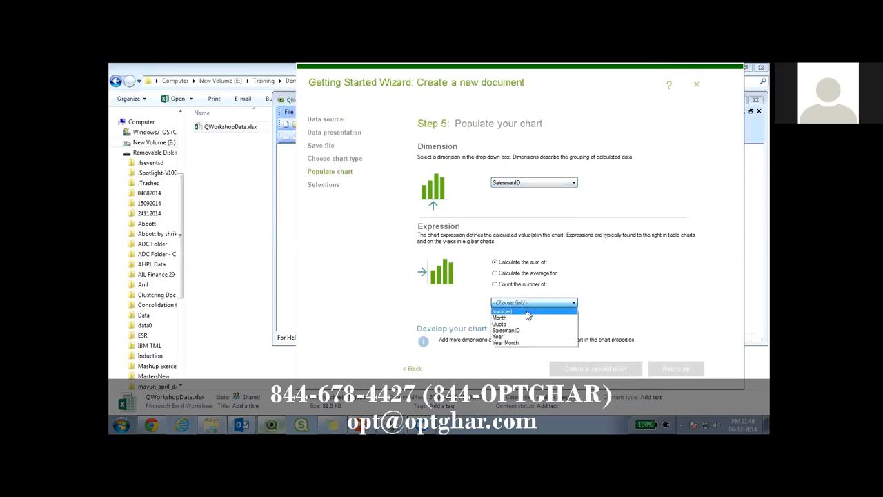
{"action": "left_click", "coordinate": [522, 324]}
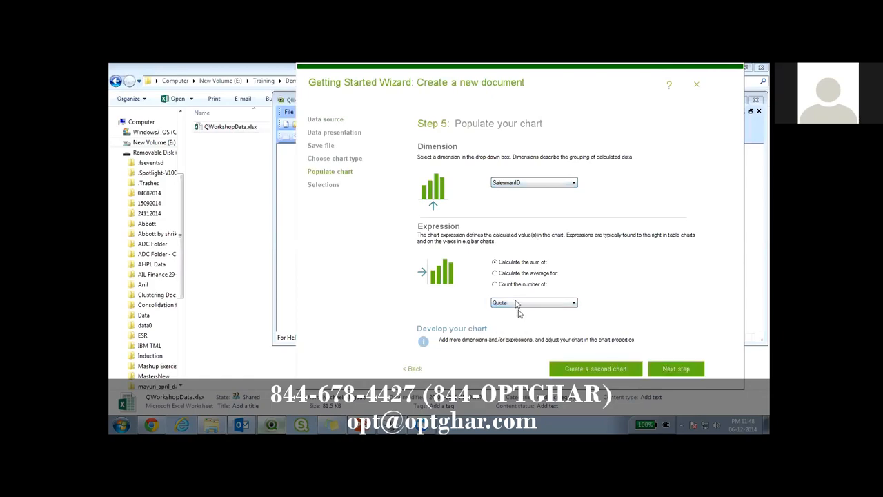
{"action": "left_click", "coordinate": [676, 369]}
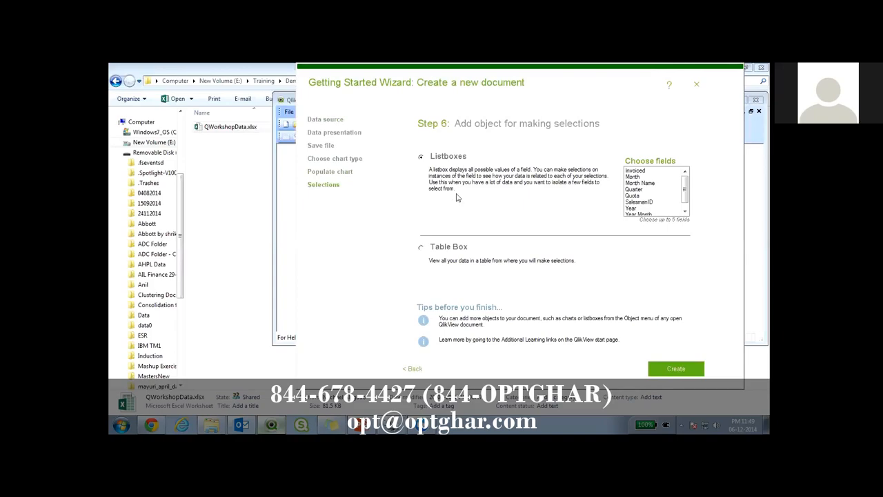
Pick SalesmanID and Year Month as listbox fields and create the document.
{"action": "left_click", "coordinate": [641, 202]}
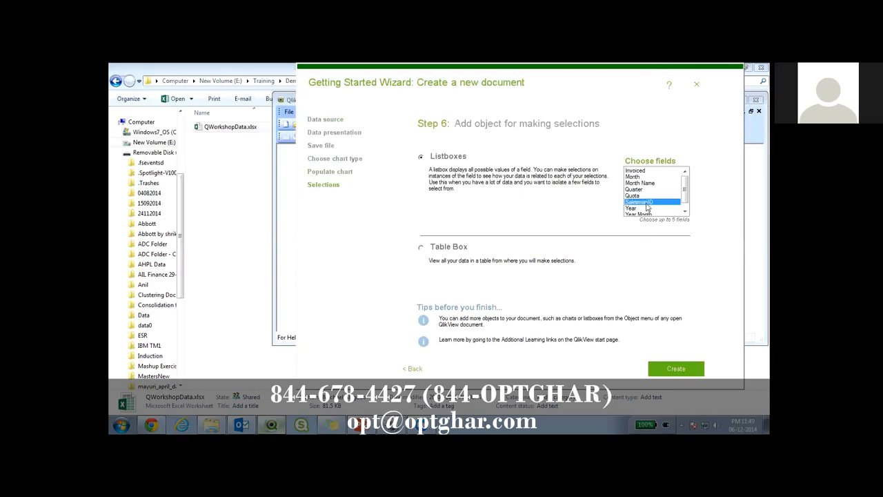
{"action": "left_click", "coordinate": [653, 214]}
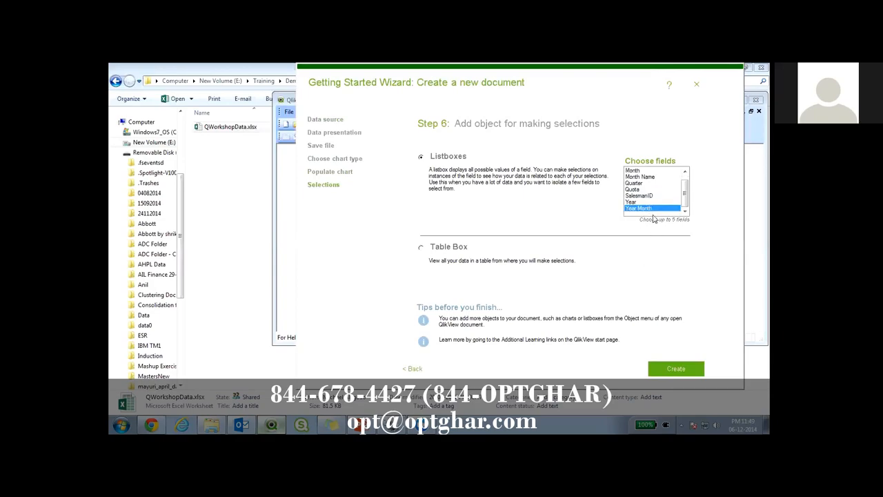
{"action": "left_click", "coordinate": [651, 199], "text": "ctrl"}
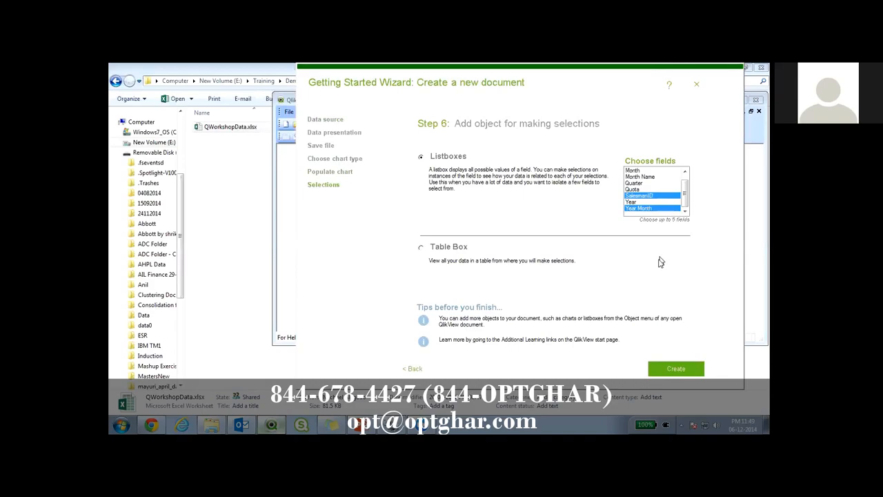
{"action": "left_click", "coordinate": [685, 368]}
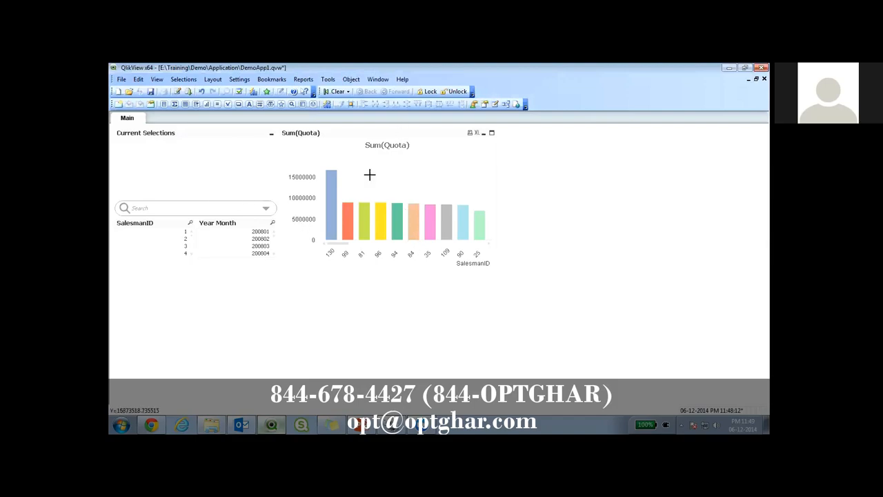
Search all fields of the document for 200.
{"action": "left_click", "coordinate": [165, 223]}
{"action": "left_click", "coordinate": [232, 225]}
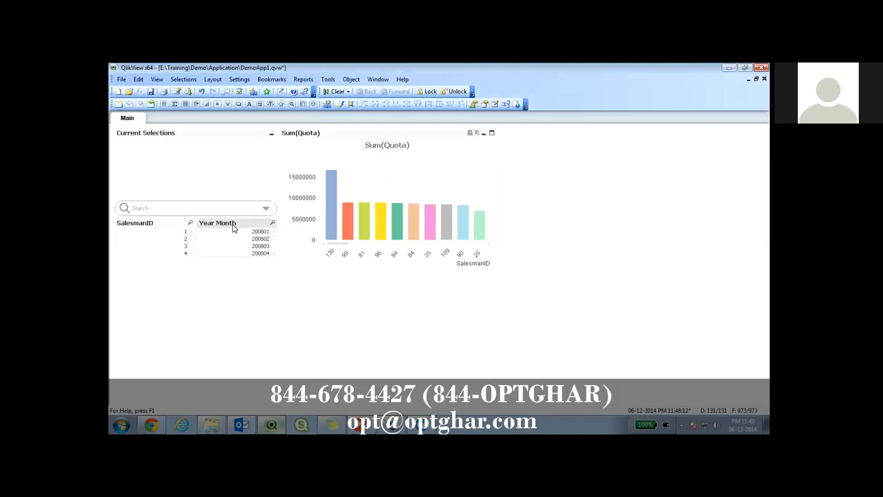
{"action": "left_click", "coordinate": [185, 209]}
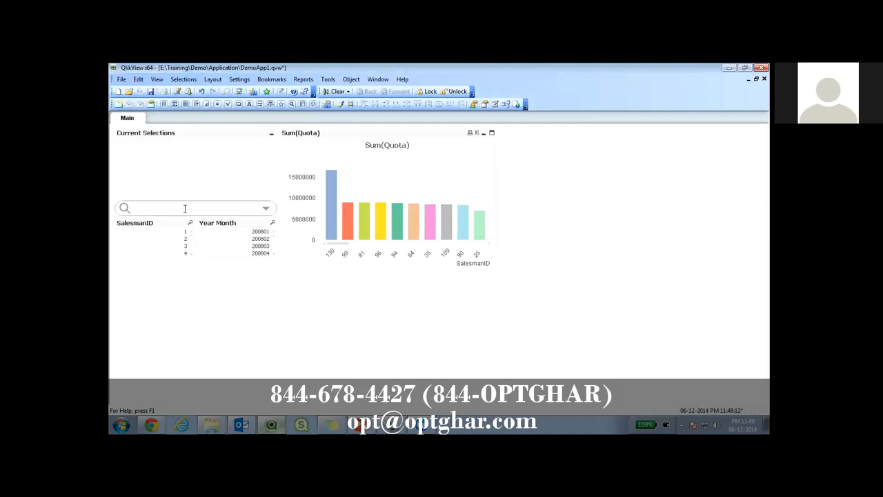
{"action": "type", "text": "200"}
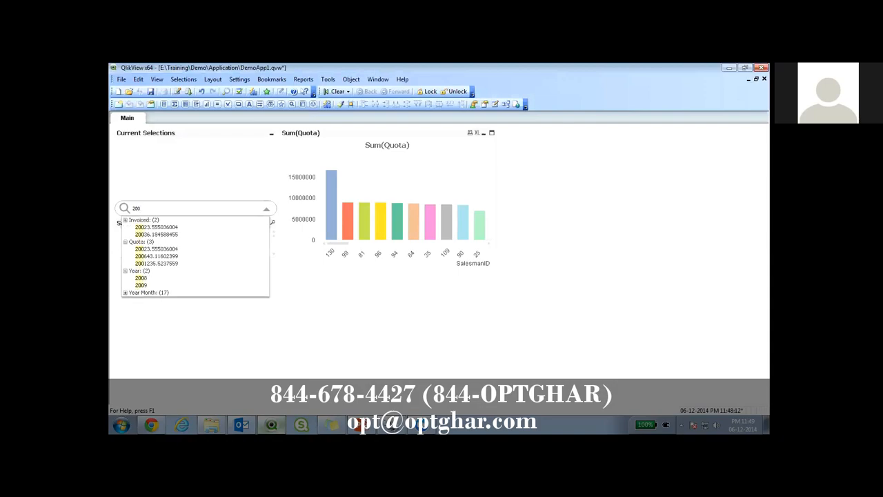
Search all fields of the document for 10.
{"action": "left_click", "coordinate": [252, 332]}
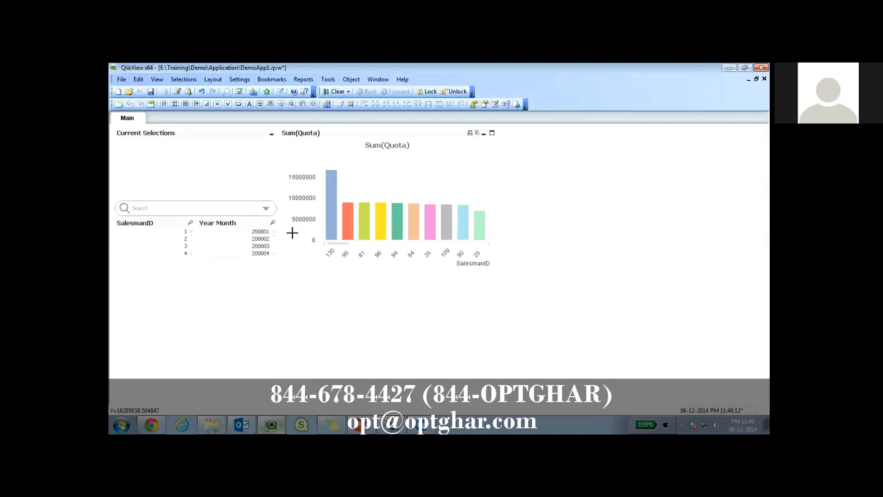
{"action": "left_click", "coordinate": [239, 210]}
{"action": "type", "text": "10"}
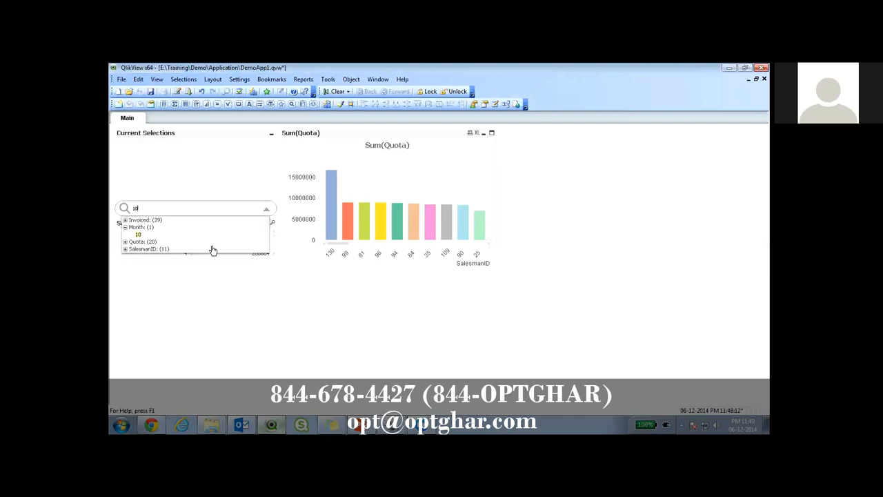
{"action": "left_click", "coordinate": [140, 249]}
Select SalesmanID 100 from the search results for 10, then clear all selections.
{"action": "left_click", "coordinate": [228, 206]}
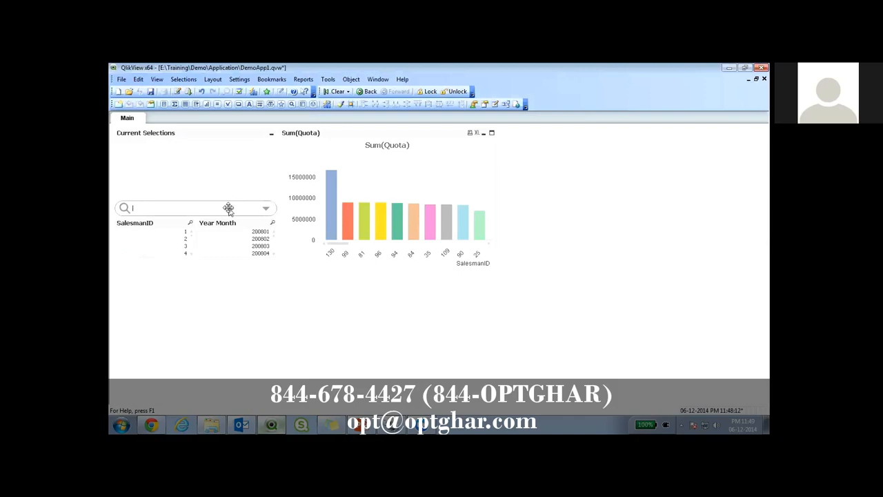
{"action": "type", "text": "10"}
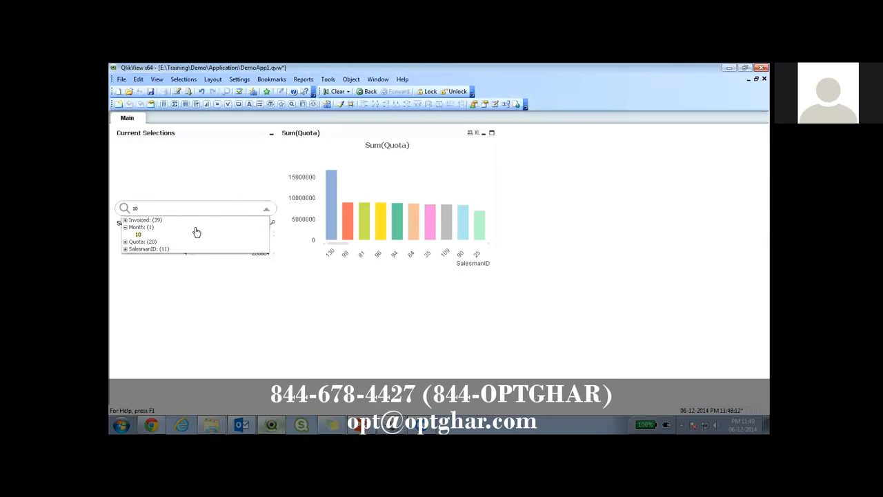
{"action": "left_click", "coordinate": [124, 251]}
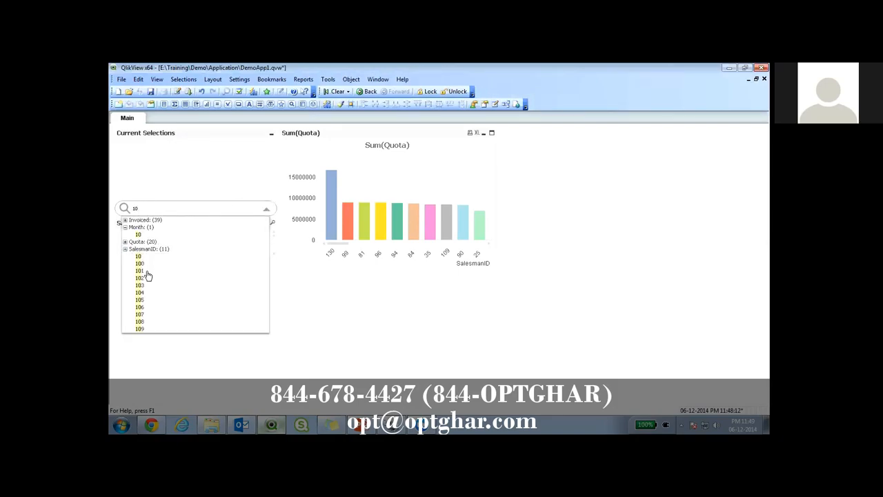
{"action": "left_click", "coordinate": [142, 263]}
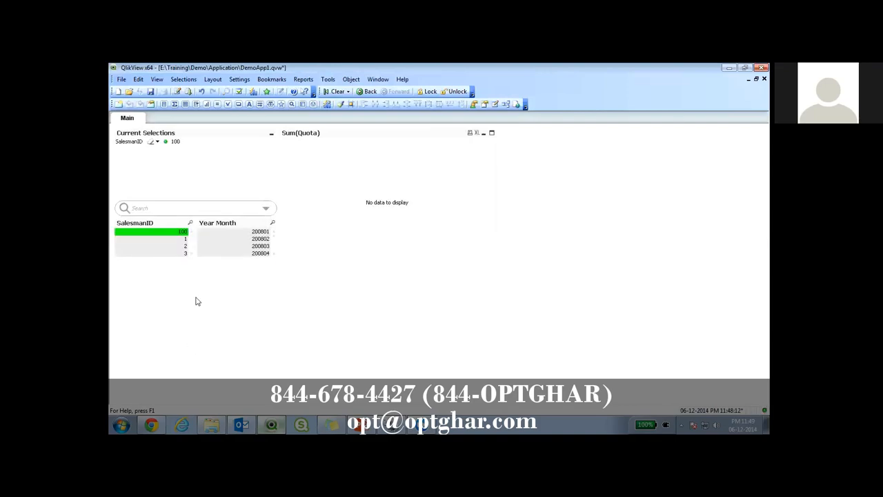
{"action": "left_click", "coordinate": [332, 91]}
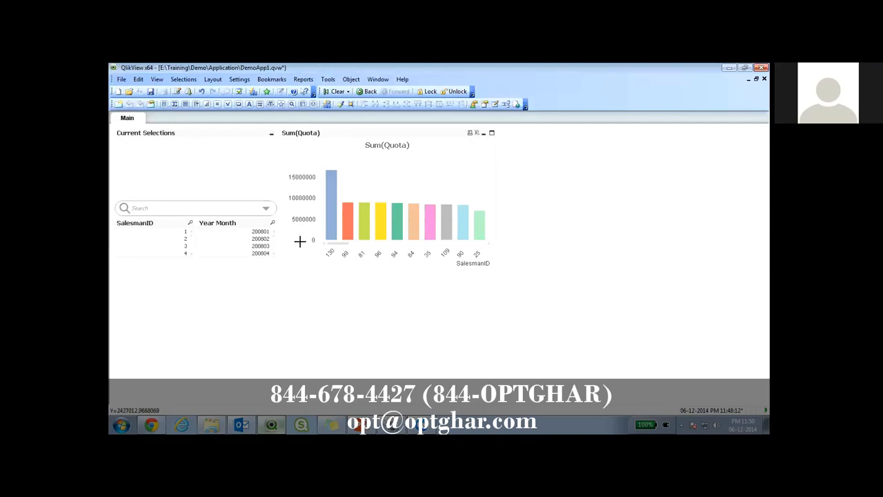
Select Year Month 200803 and turn on values on data points for the Sum(Quota) expression.
{"action": "left_click", "coordinate": [259, 246]}
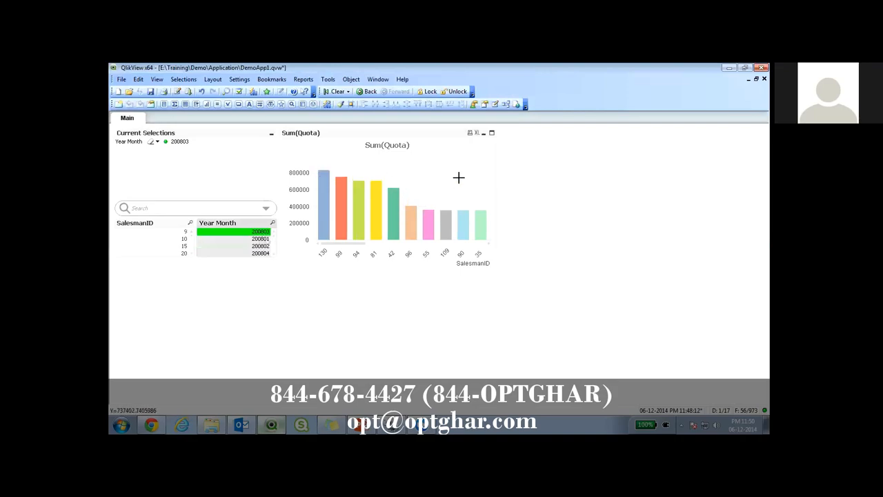
{"action": "right_click", "coordinate": [374, 166]}
{"action": "left_click", "coordinate": [382, 174]}
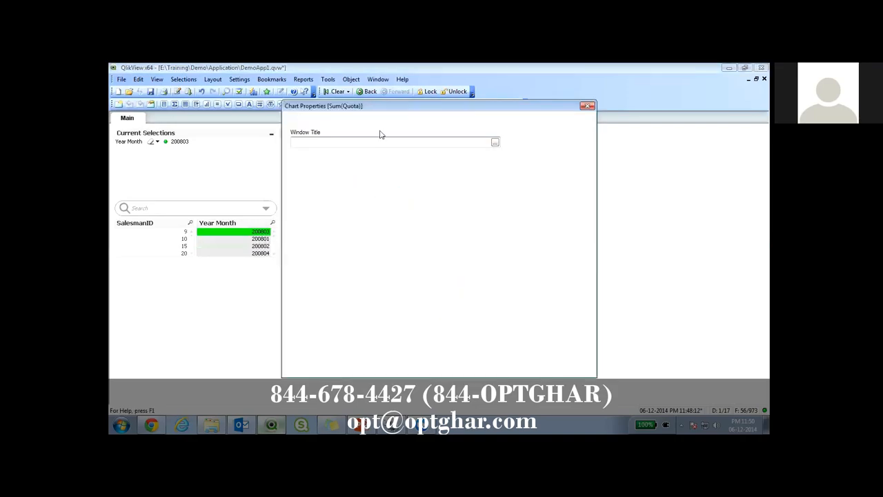
{"action": "left_click", "coordinate": [402, 120]}
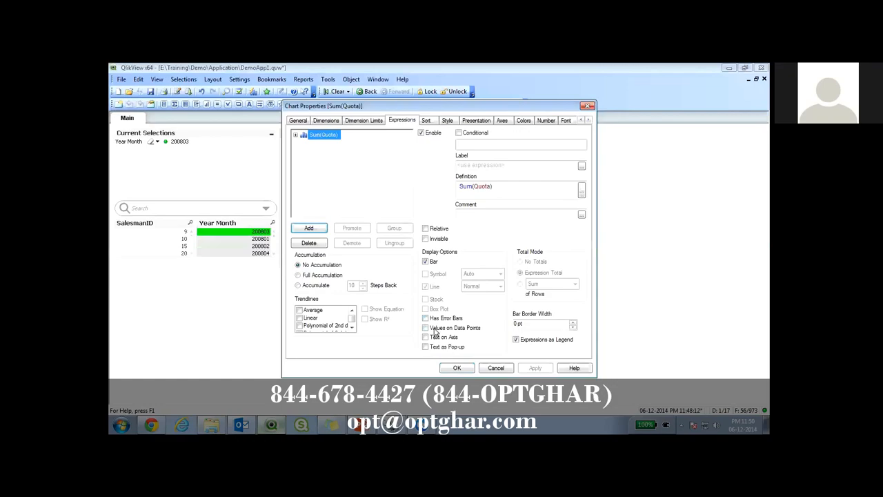
{"action": "left_click", "coordinate": [433, 328]}
{"action": "left_click", "coordinate": [457, 368]}
Set the chart's number symbols to Th for thousand, M for million and B for billion.
{"action": "right_click", "coordinate": [404, 181]}
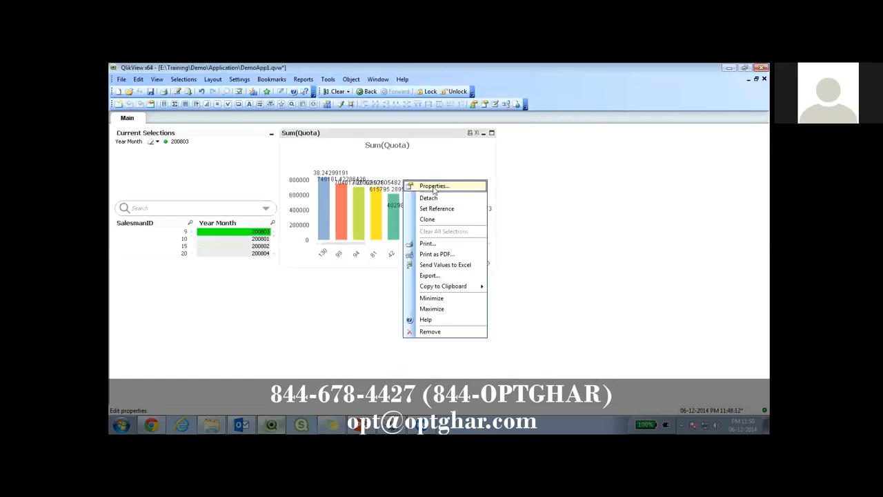
{"action": "left_click", "coordinate": [432, 186]}
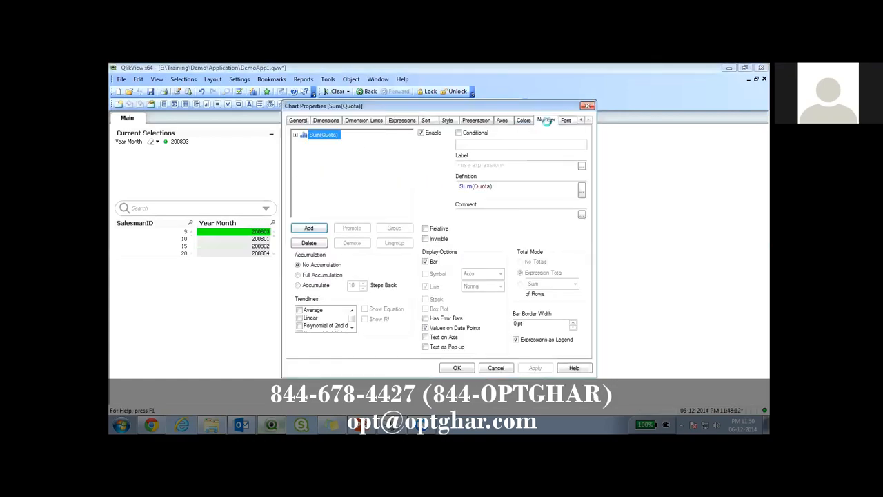
{"action": "left_click", "coordinate": [546, 120]}
{"action": "type", "text": "h"}
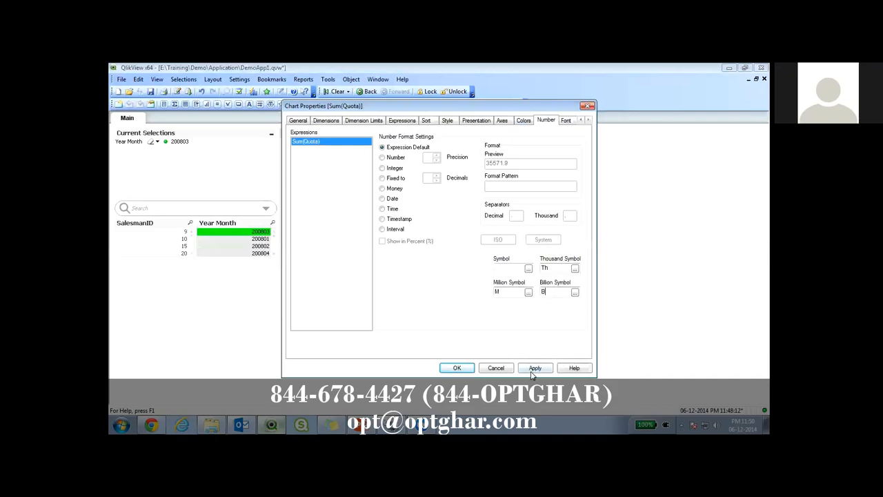
{"action": "left_click", "coordinate": [465, 371]}
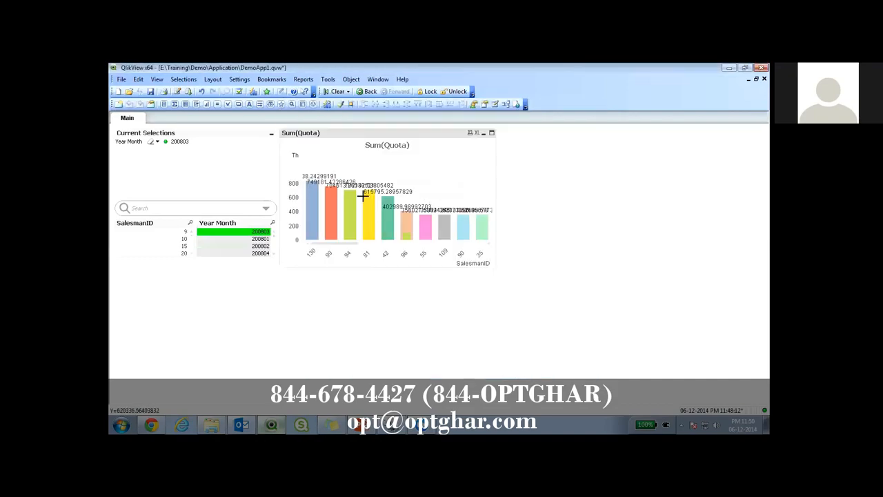
Change the Sum(Quota) number format to Integer.
{"action": "right_click", "coordinate": [405, 184]}
{"action": "left_click", "coordinate": [436, 189]}
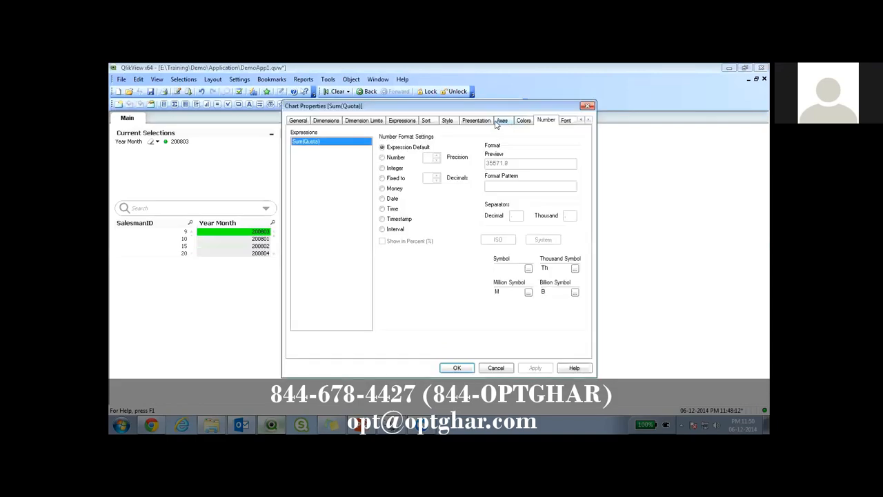
{"action": "left_click", "coordinate": [382, 167]}
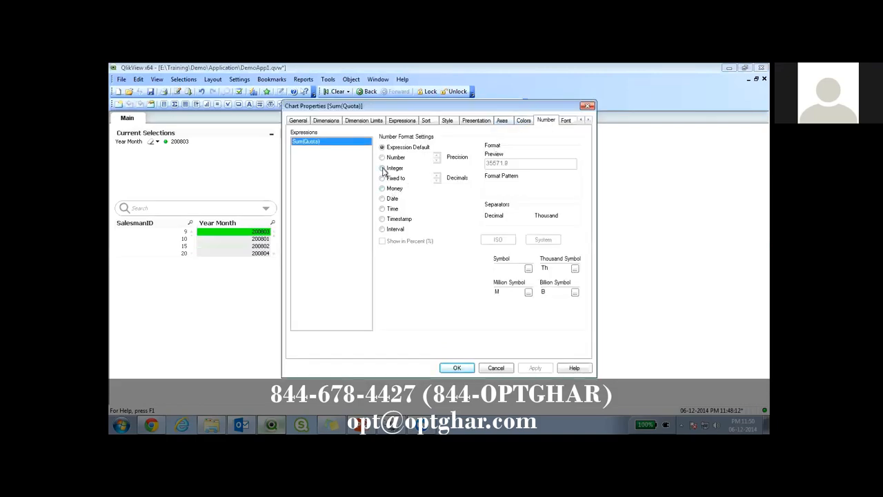
{"action": "left_click", "coordinate": [461, 370]}
Set the values on data points to display vertically in the chart's presentation settings.
{"action": "right_click", "coordinate": [435, 181]}
{"action": "left_click", "coordinate": [480, 192]}
{"action": "left_click", "coordinate": [475, 120]}
{"action": "left_click", "coordinate": [457, 368]}
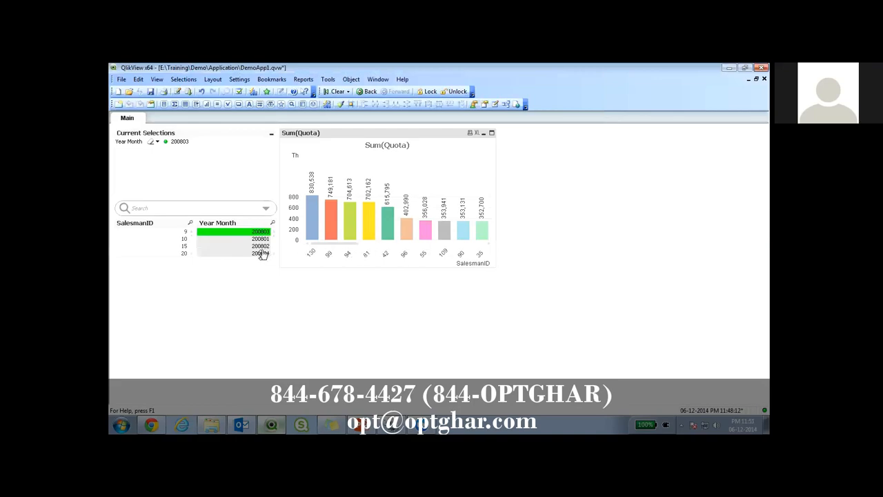
Lengthen the SalesmanID listbox, select SalesmanID 26 and deselect Year Month 200803.
{"action": "left_click_drag", "start_coordinate": [174, 261], "coordinate": [175, 283]}
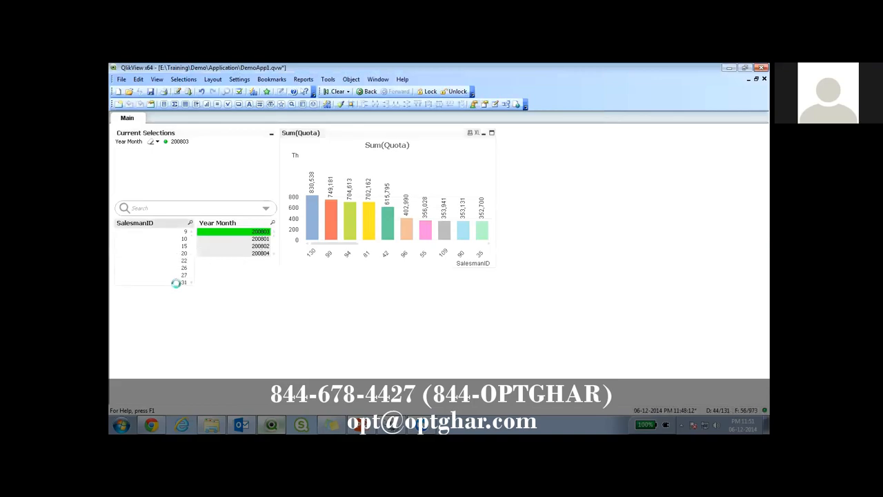
{"action": "left_click", "coordinate": [180, 269]}
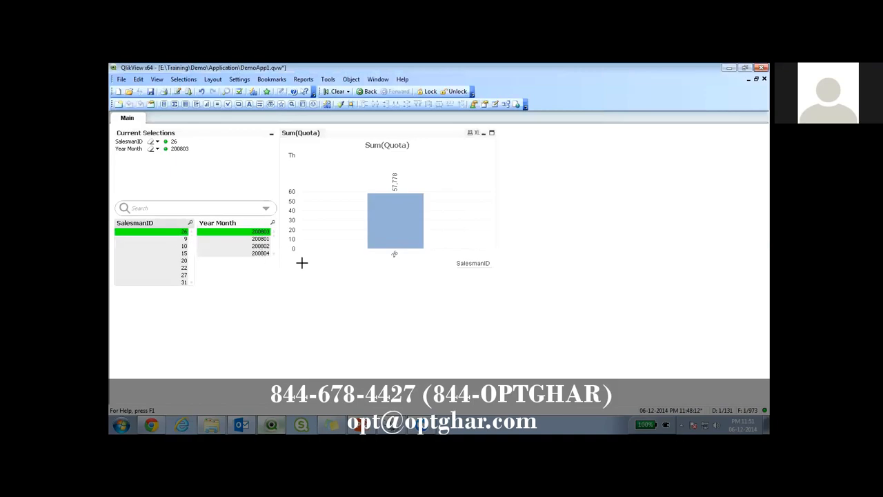
{"action": "left_click", "coordinate": [254, 232]}
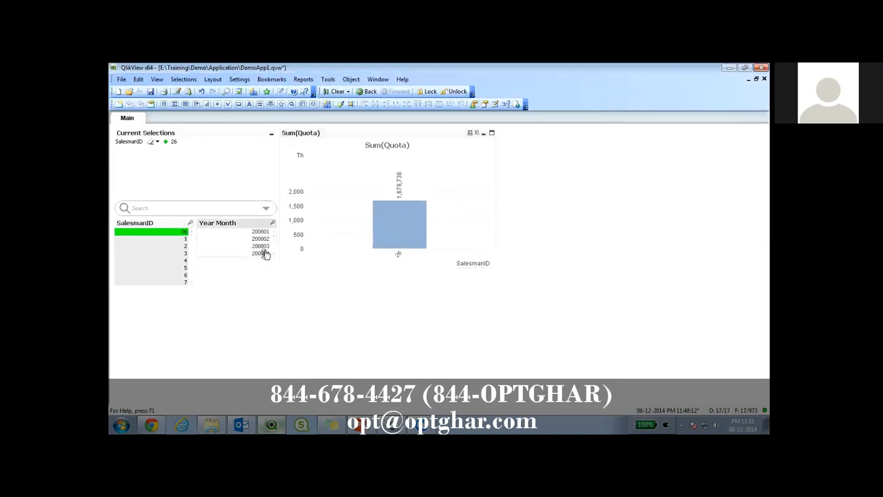
Replace the chart's SalesmanID dimension with Year Month.
{"action": "right_click", "coordinate": [423, 199]}
{"action": "left_click", "coordinate": [483, 199]}
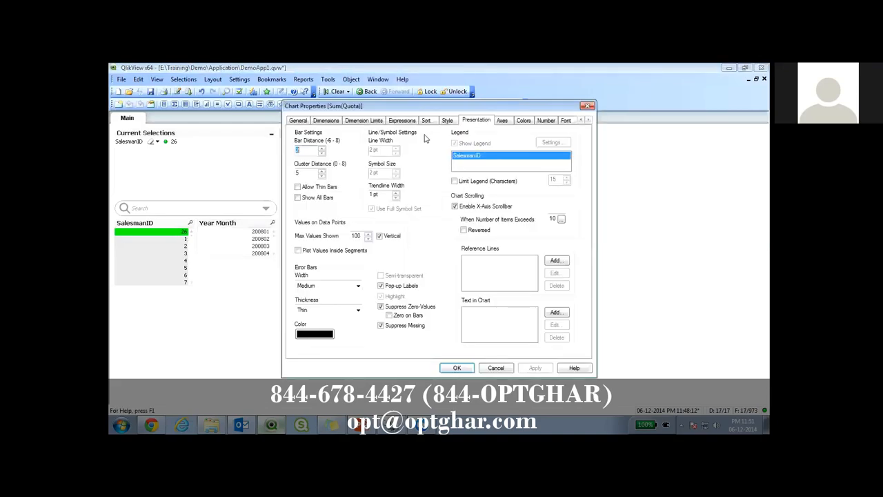
{"action": "left_click", "coordinate": [328, 121]}
{"action": "double_click", "coordinate": [483, 146]}
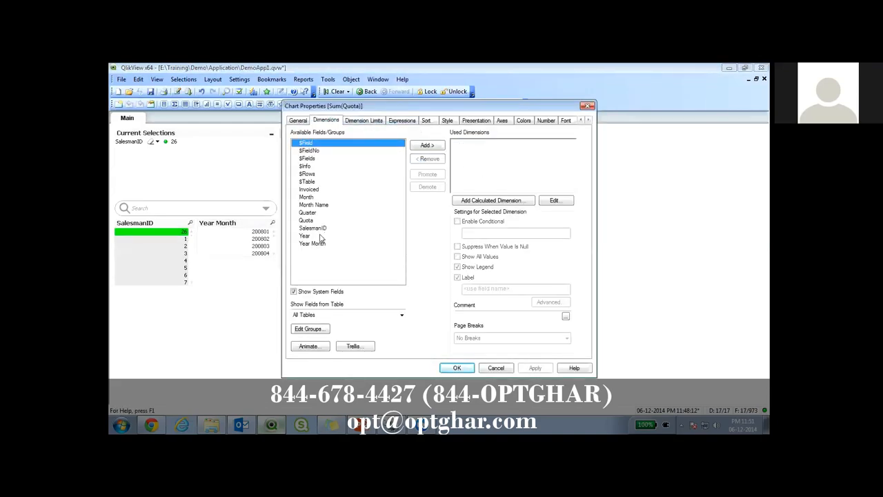
{"action": "left_click", "coordinate": [317, 243]}
{"action": "double_click", "coordinate": [317, 244]}
{"action": "left_click", "coordinate": [469, 367]}
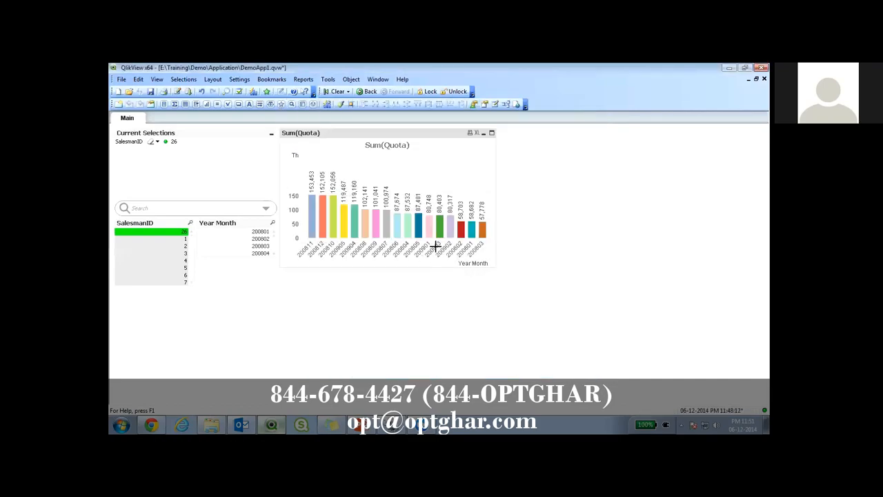